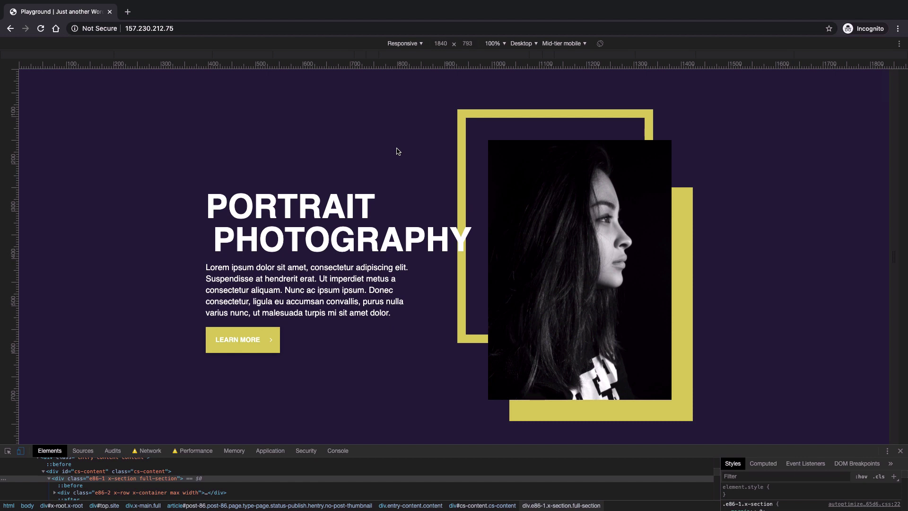
# Scroll down through the homepage's remaining sections and back up
pyautogui.scroll(-15, 398, 151)
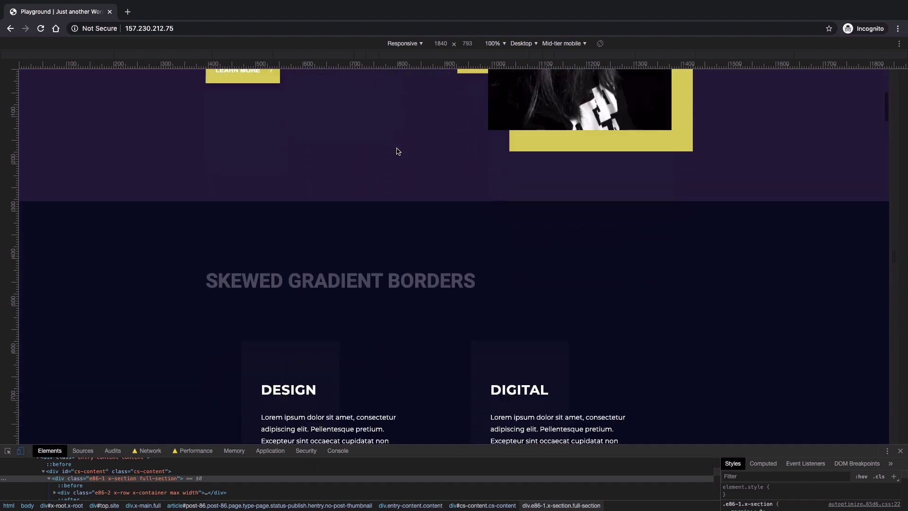
pyautogui.scroll(-4, 397, 150)
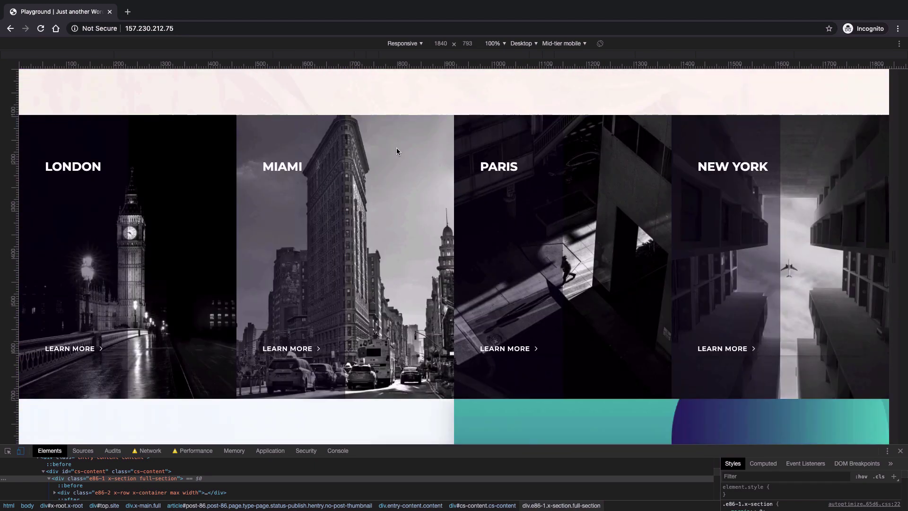
pyautogui.scroll(-20, 398, 152)
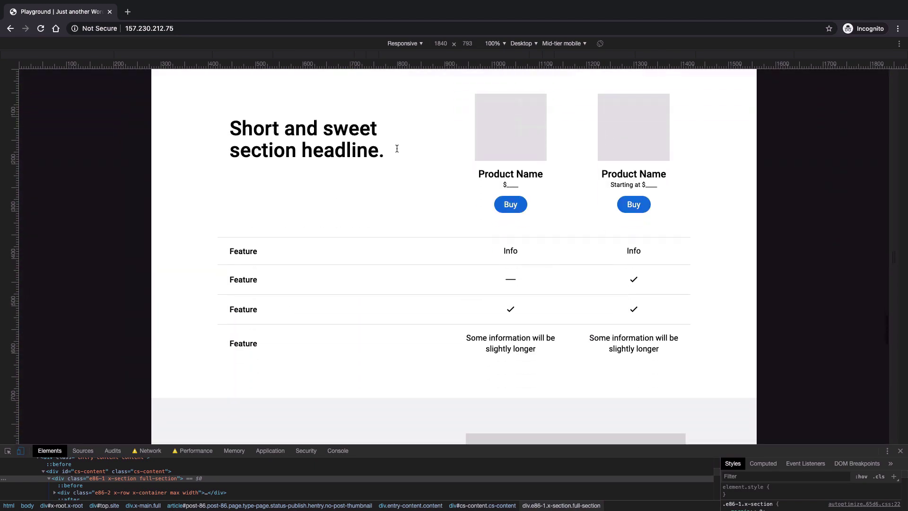
pyautogui.scroll(-20, 397, 149)
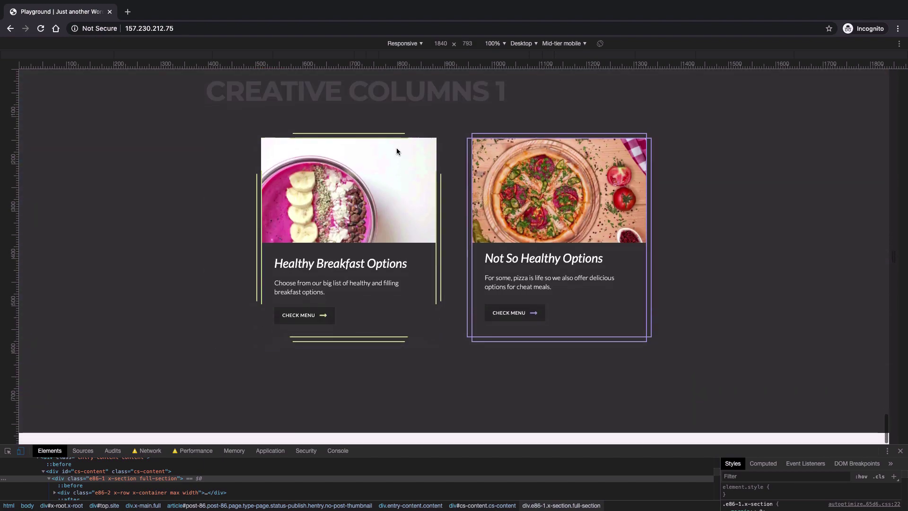
pyautogui.scroll(20, 397, 152)
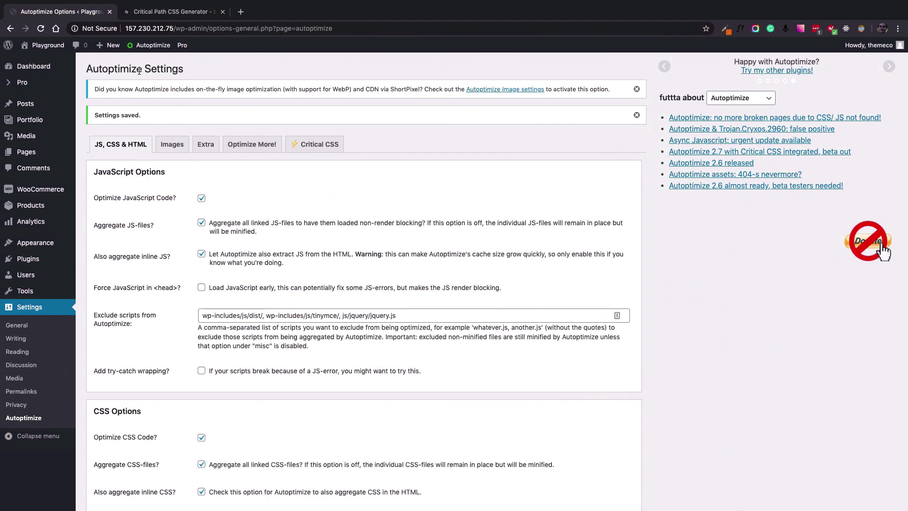
# Scroll the JS, CSS & HTML tab down to CSS Options, where Inline and Defer CSS is off
pyautogui.moveTo(150, 47)
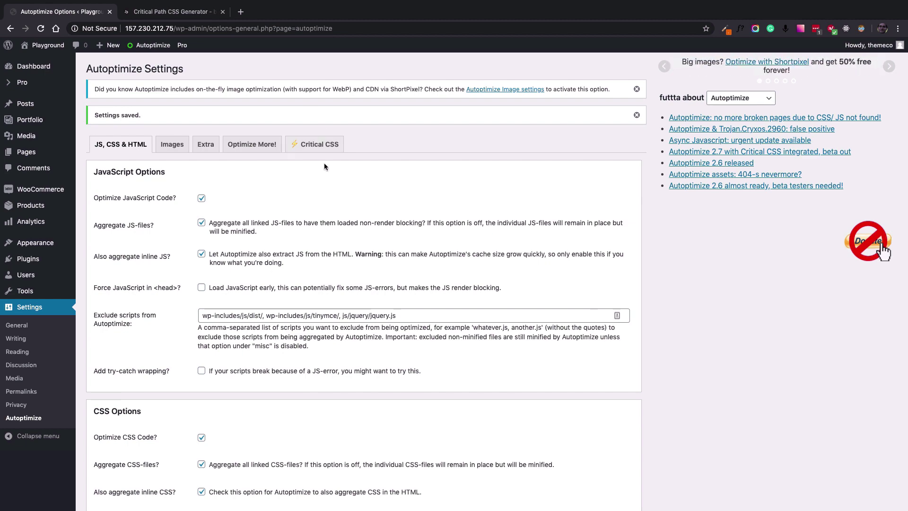
pyautogui.scroll(-5, 201, 188)
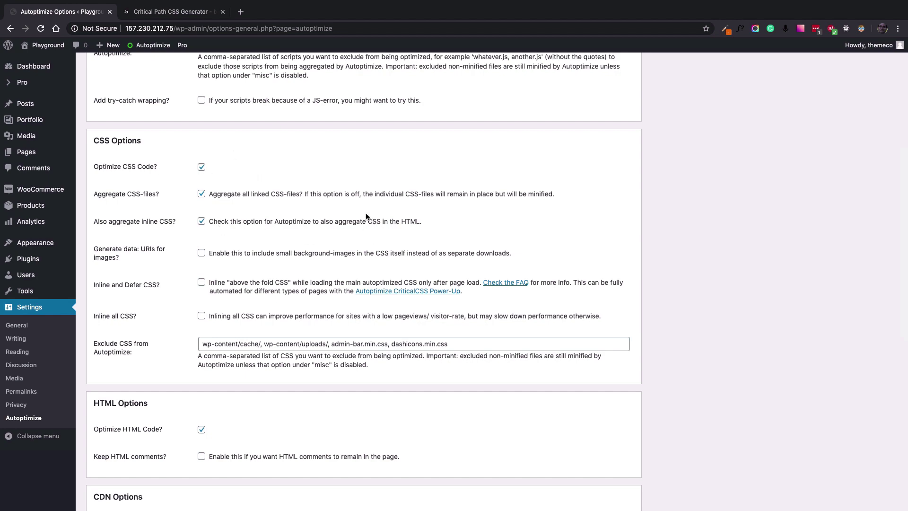
pyautogui.scroll(5, 320, 210)
pyautogui.scroll(-5, 319, 210)
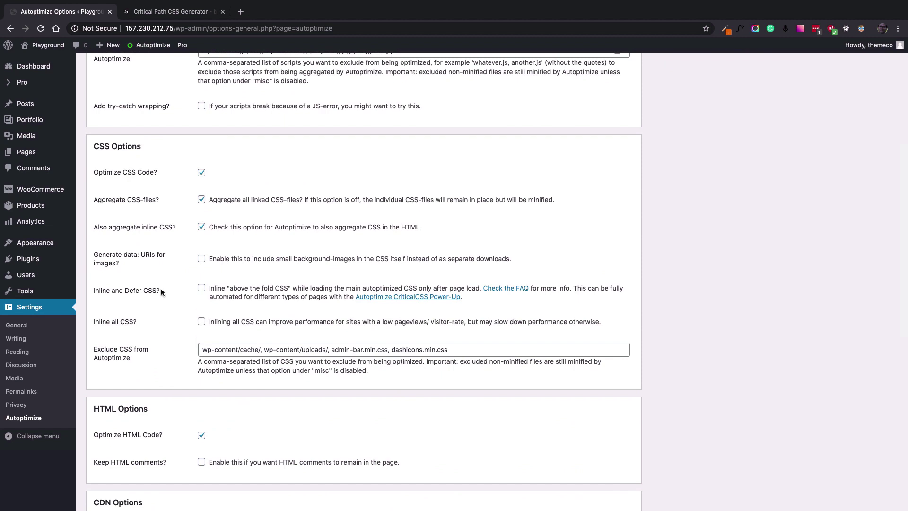
# Tick the Inline and Defer CSS checkbox in CSS Options
pyautogui.tripleClick(137, 291)
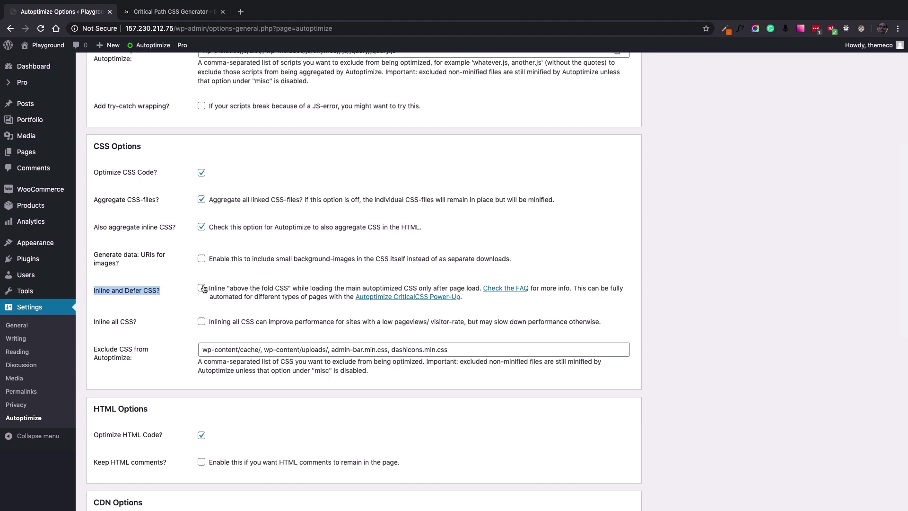
pyautogui.click(166, 295)
pyautogui.click(202, 288)
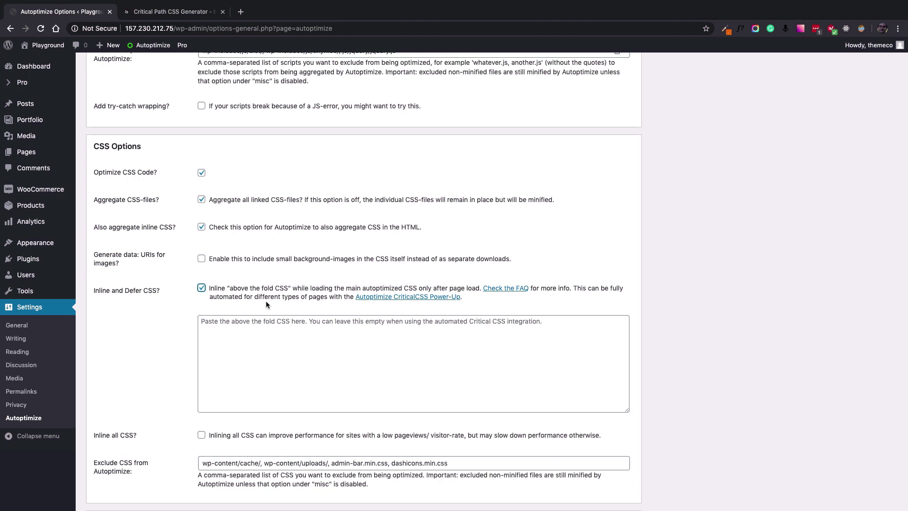
# Save the Autoptimize settings with Save Changes and Empty Cache
pyautogui.scroll(-15, 266, 305)
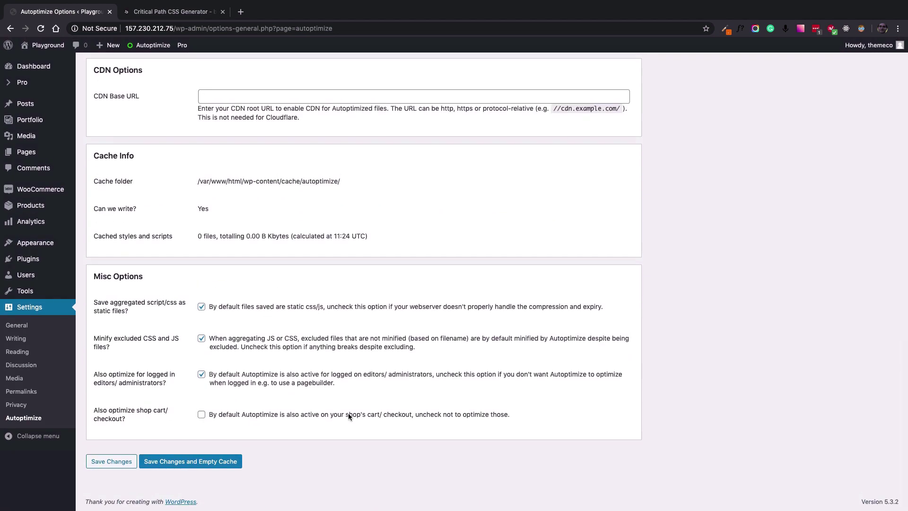
pyautogui.scroll(8, 249, 295)
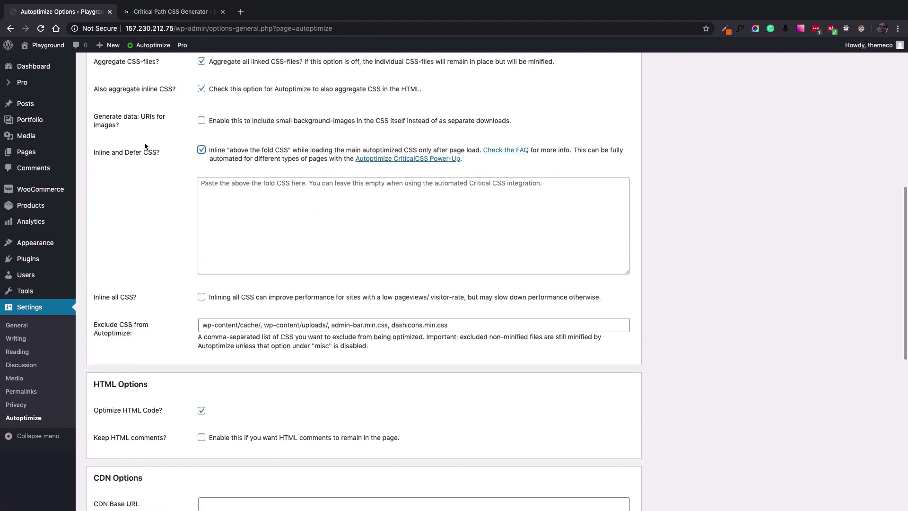
pyautogui.scroll(-9, 265, 284)
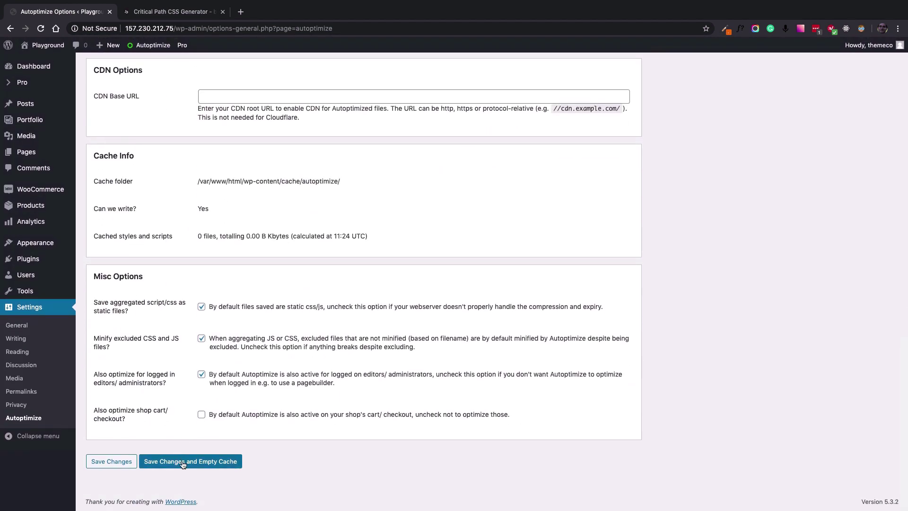
pyautogui.click(180, 459)
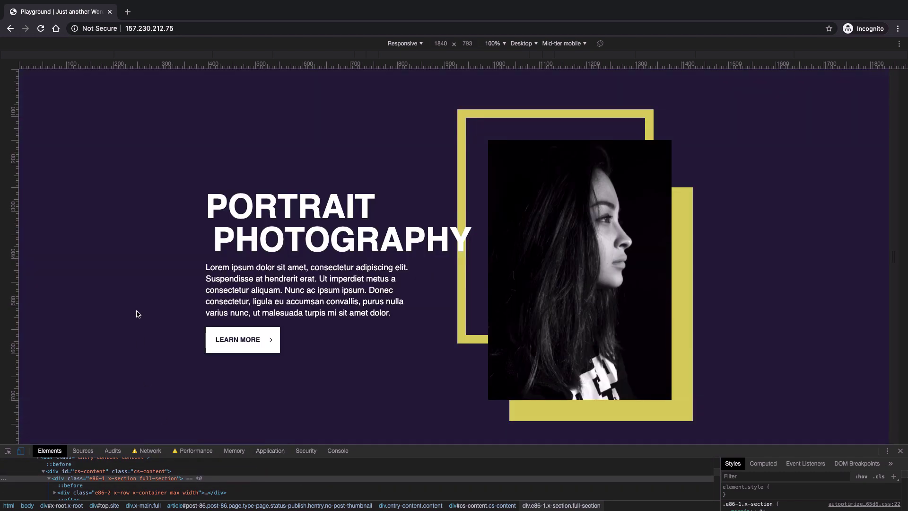
# On the Portrait Photography preview, keep device type Desktop and throttling Mid-tier mobile
pyautogui.rightClick(139, 209)
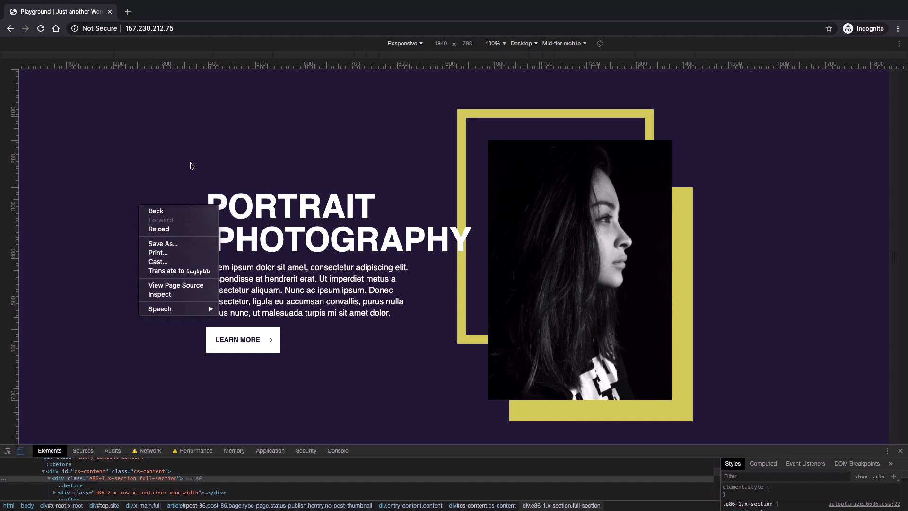
pyautogui.click(190, 165)
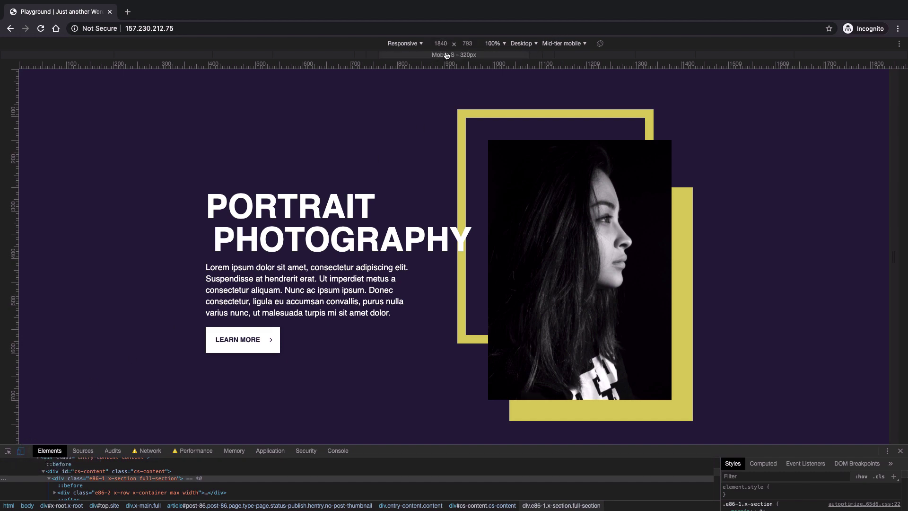
pyautogui.click(526, 45)
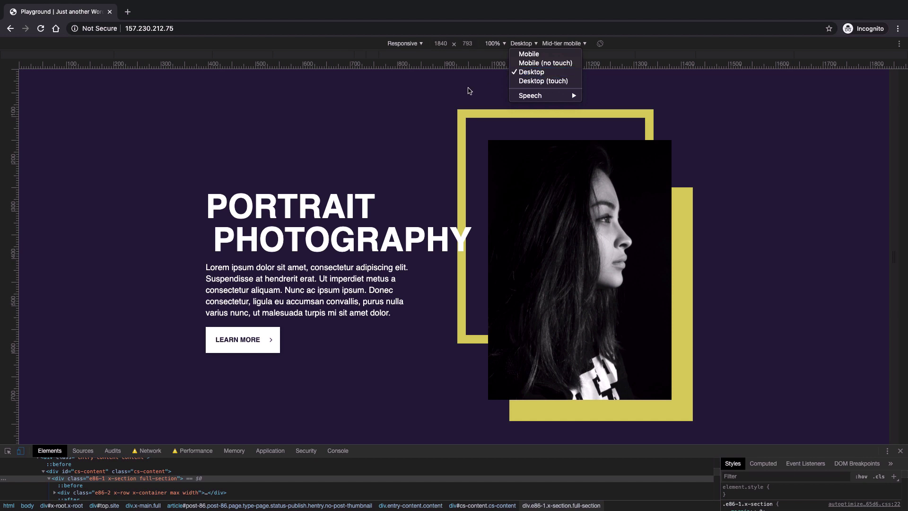
pyautogui.click(534, 72)
pyautogui.click(567, 44)
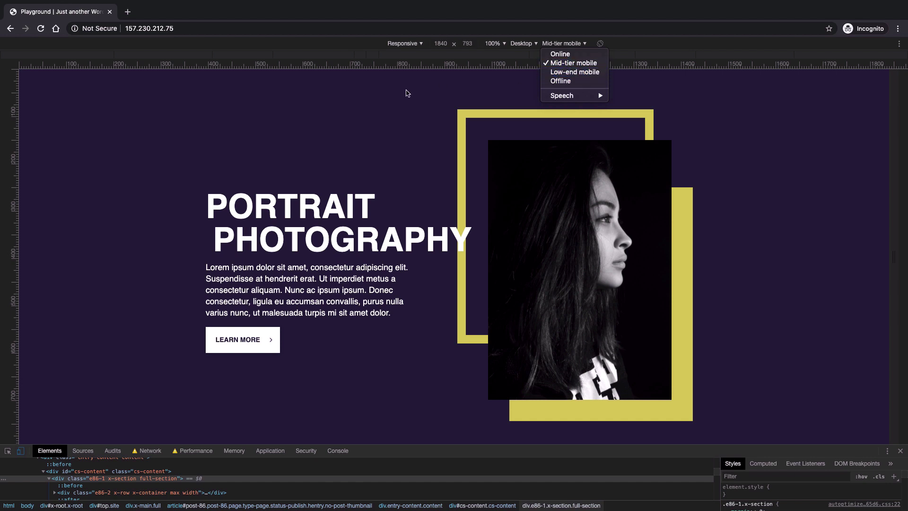
pyautogui.click(365, 105)
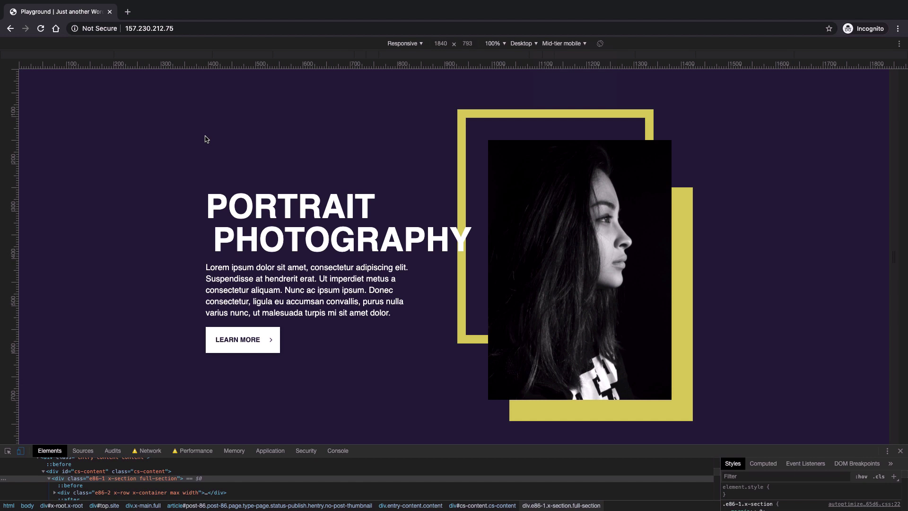
# Reload the homepage twice, then run Empty Cache and Hard Reload
pyautogui.click(42, 29)
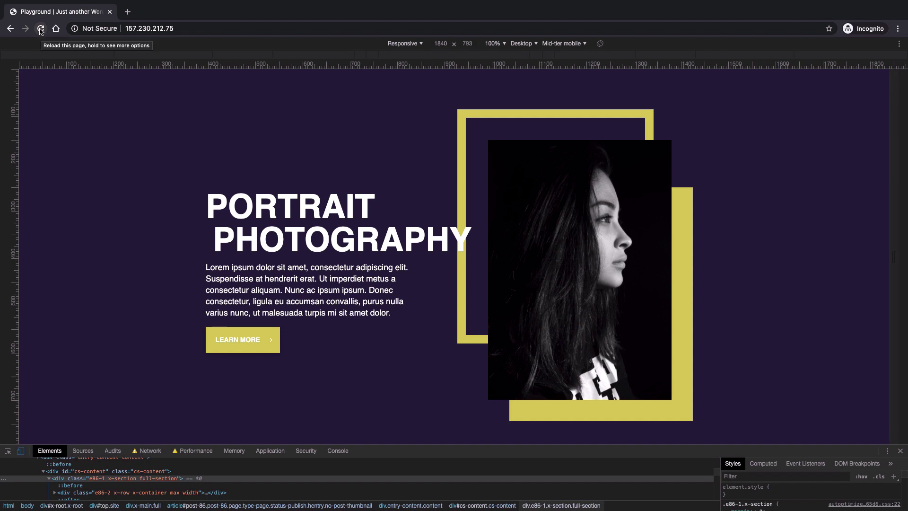
pyautogui.click(41, 29)
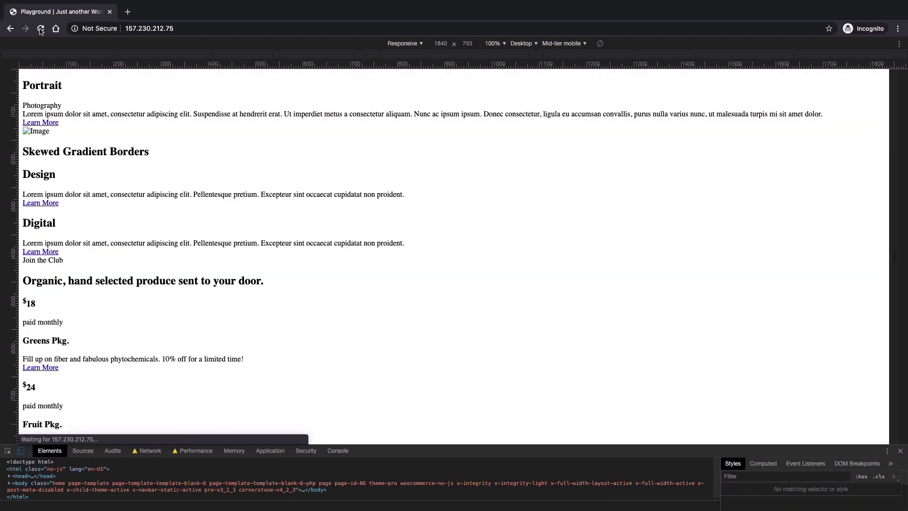
pyautogui.rightClick(40, 29)
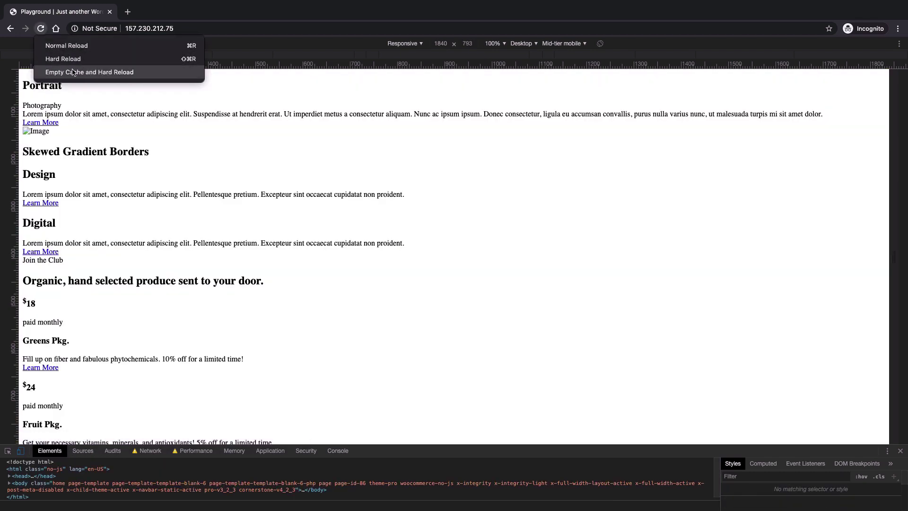
pyautogui.click(114, 74)
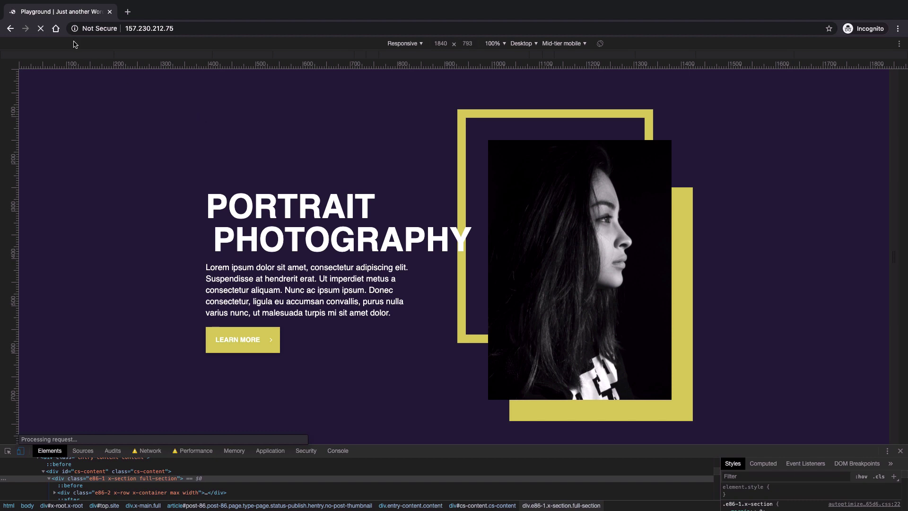
# Stop the load and run Empty Cache and Hard Reload twice more to watch the hero
pyautogui.click(42, 30)
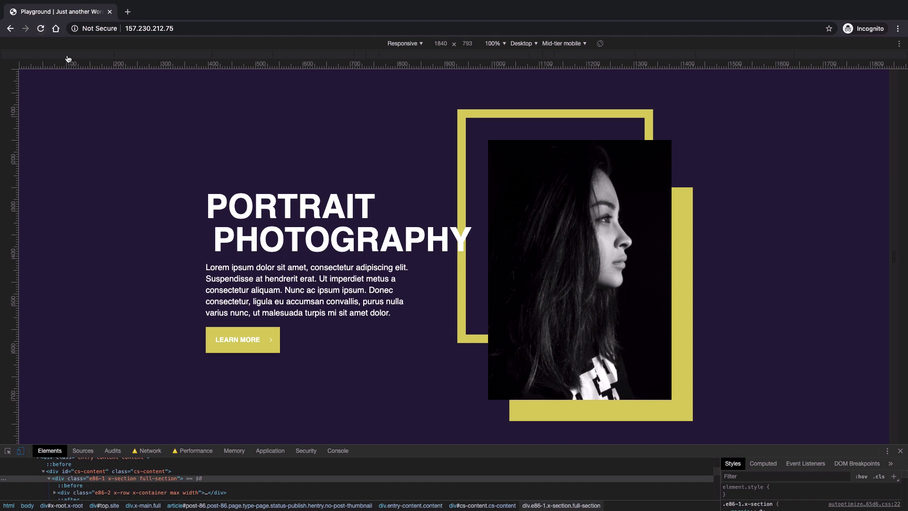
pyautogui.rightClick(41, 30)
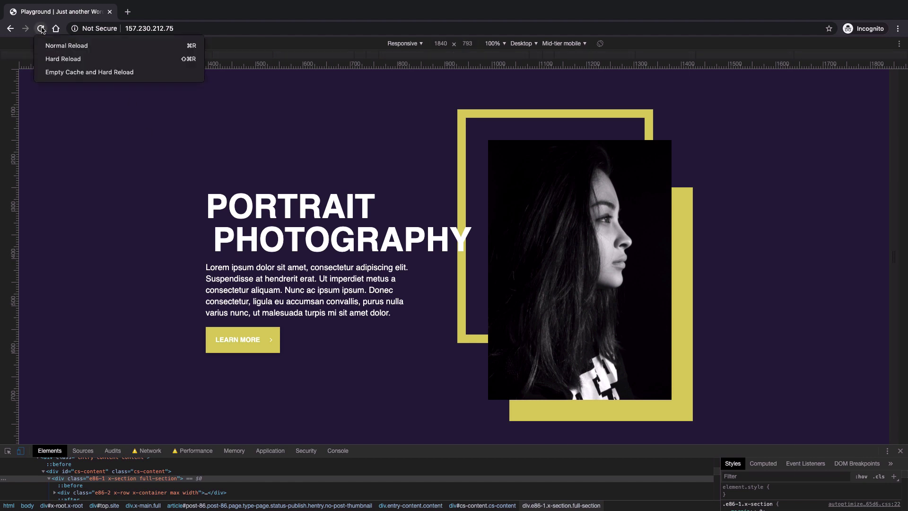
pyautogui.click(63, 72)
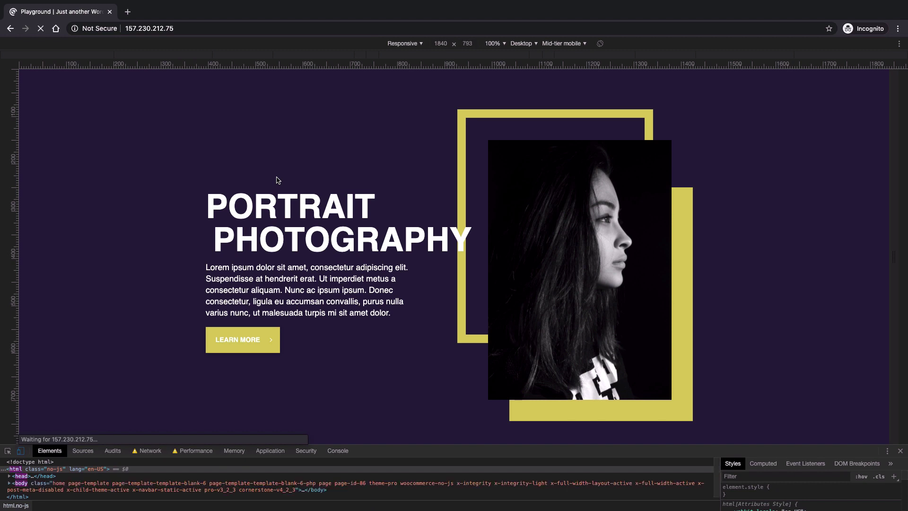
pyautogui.rightClick(41, 28)
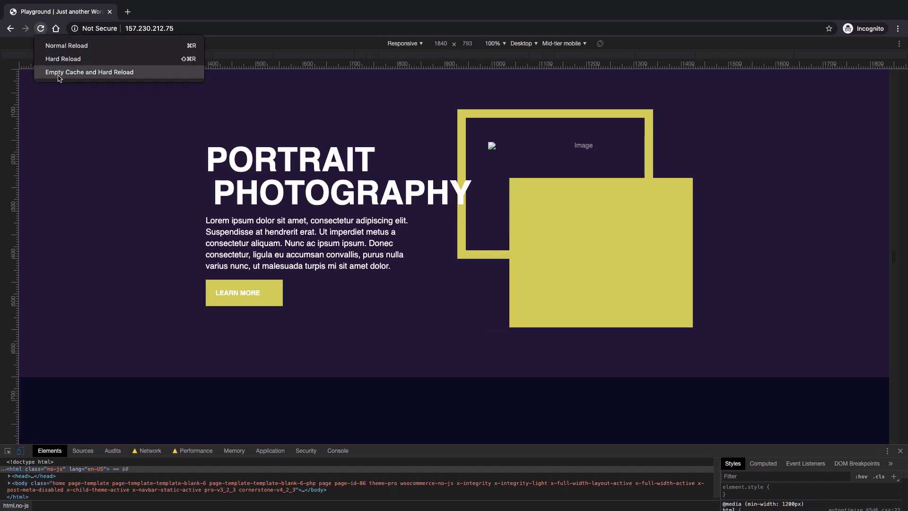
pyautogui.click(59, 74)
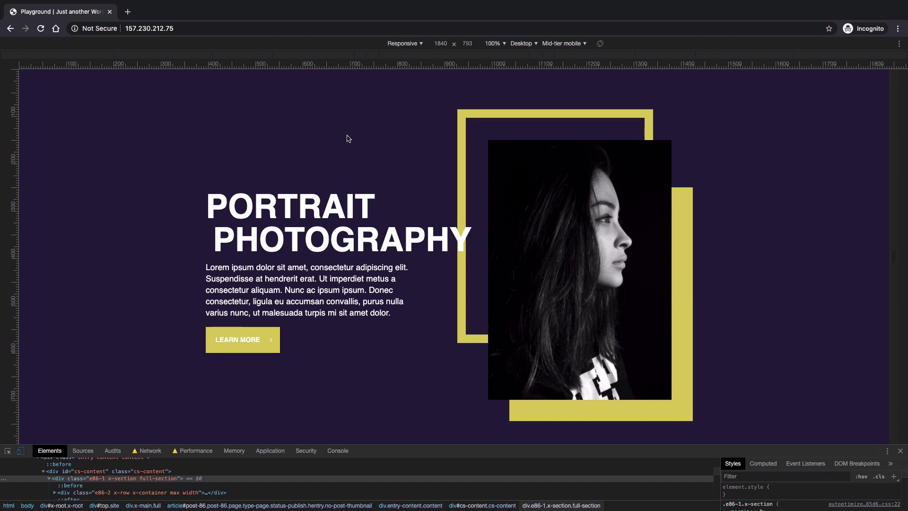
# Run Empty Cache and Hard Reload twice more to see the styled hero and portrait load
pyautogui.rightClick(41, 29)
pyautogui.click(65, 71)
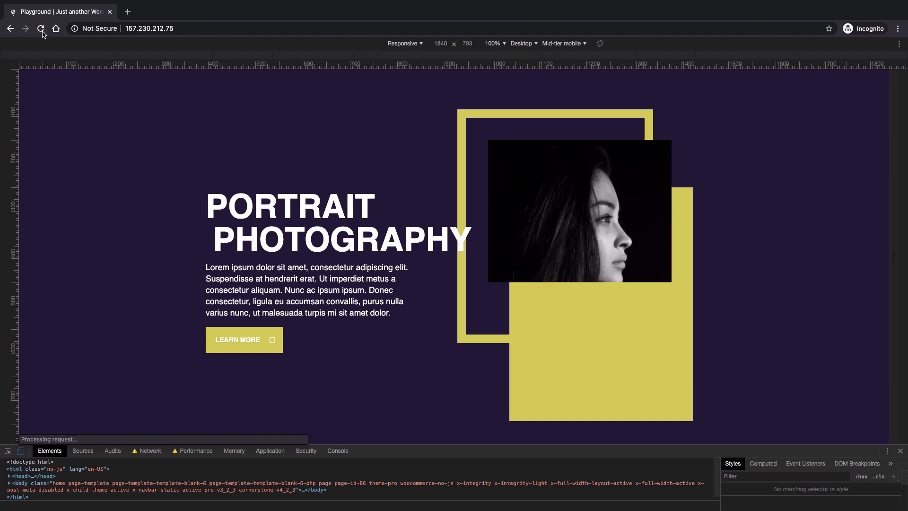
pyautogui.rightClick(47, 34)
pyautogui.click(77, 72)
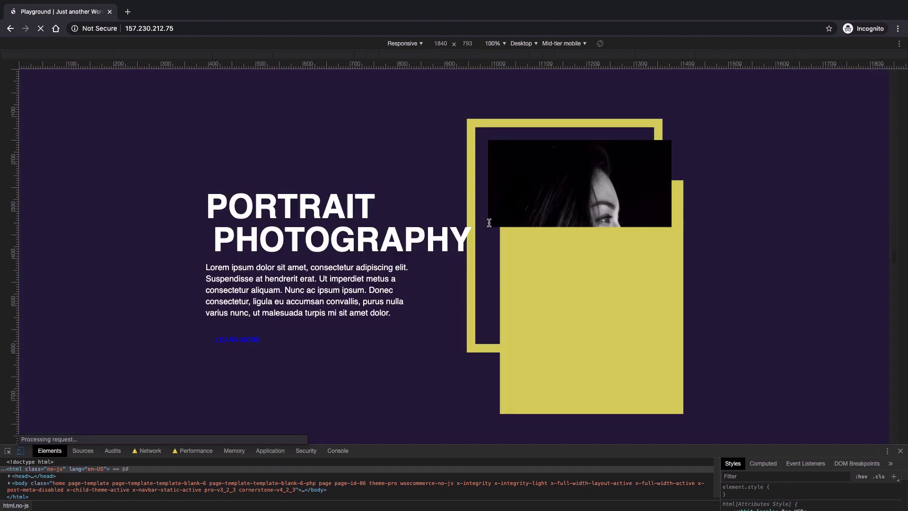
# In Autoptimize, scroll to the empty Inline and Defer CSS box, then go to the Critical Path CSS Generator
pyautogui.hotkey('ctrl', 'Left')
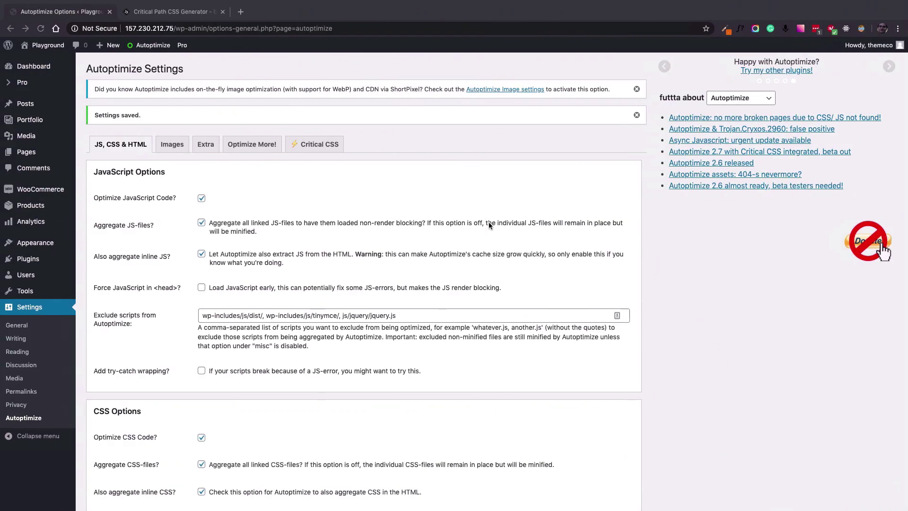
pyautogui.scroll(-6, 146, 355)
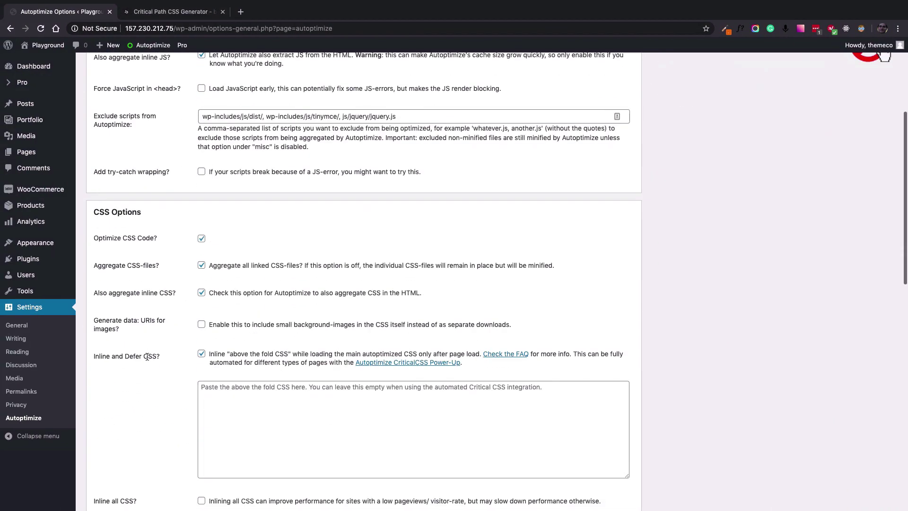
pyautogui.scroll(-1, 221, 212)
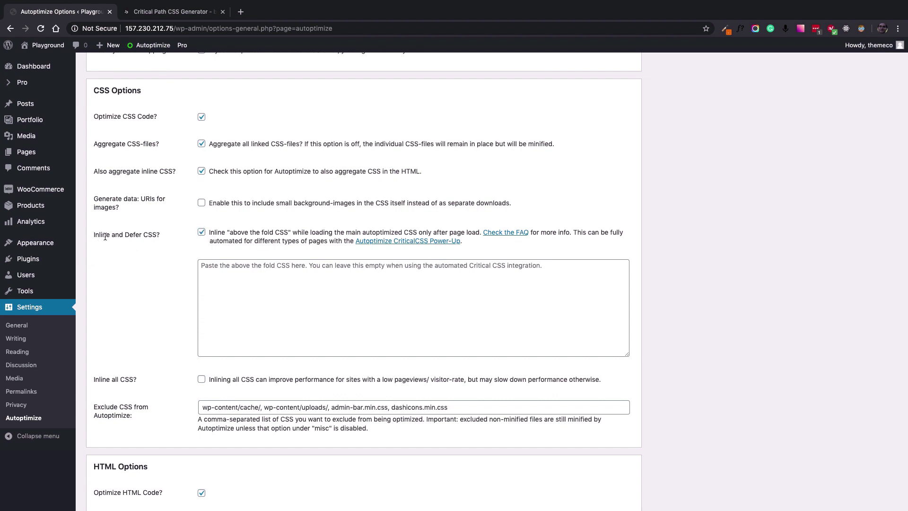
pyautogui.click(323, 301)
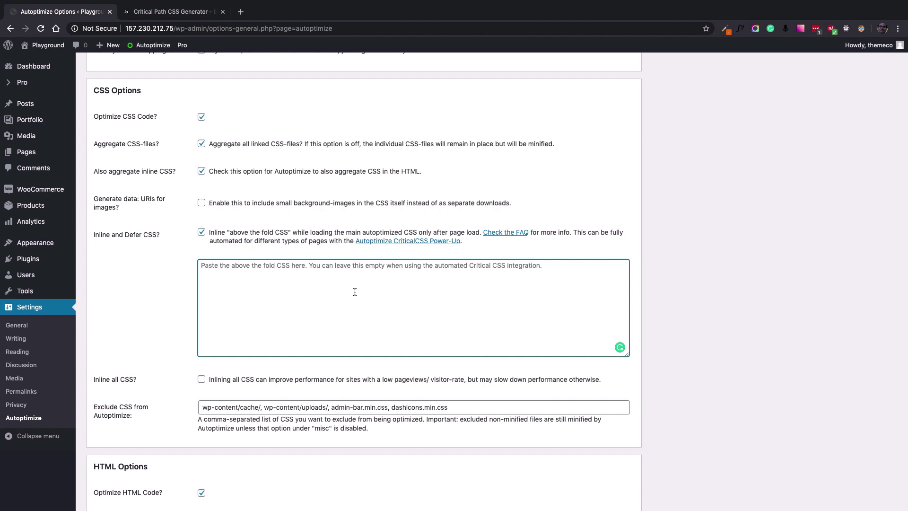
pyautogui.click(187, 283)
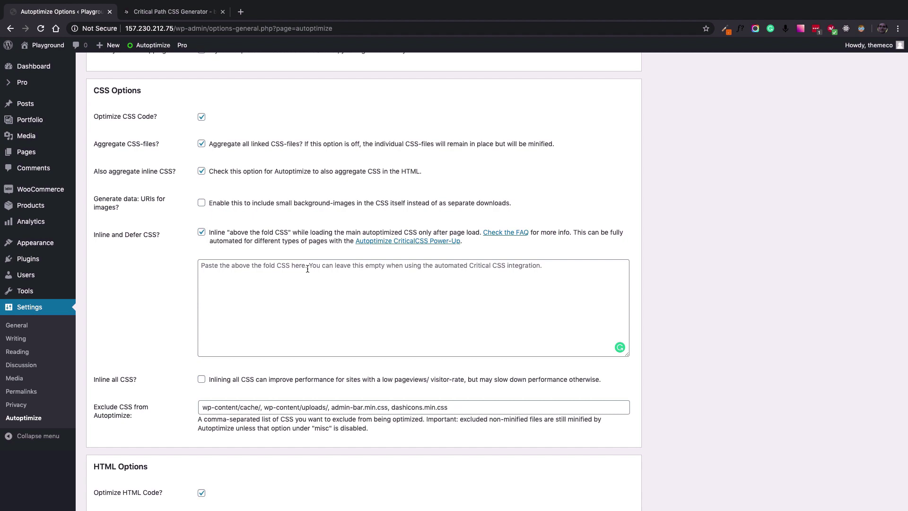
pyautogui.click(190, 15)
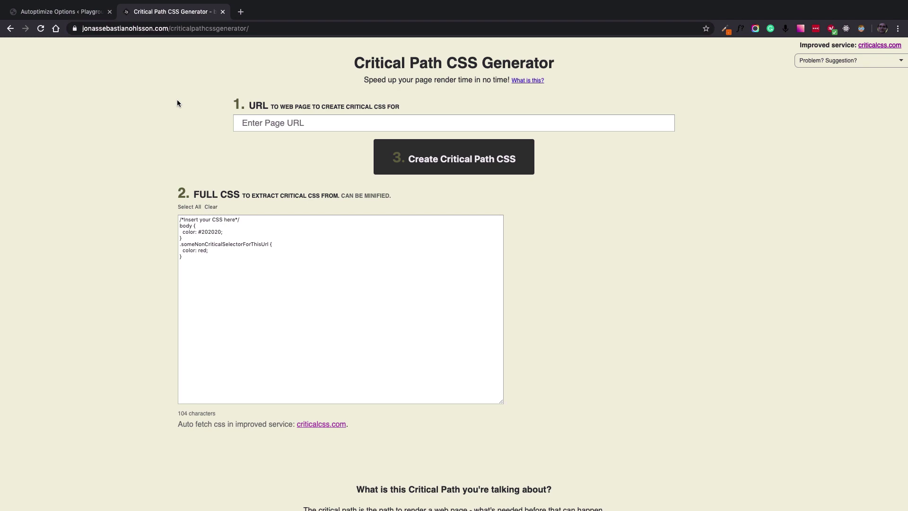
pyautogui.click(276, 123)
pyautogui.hotkey('ctrl', 'Right')
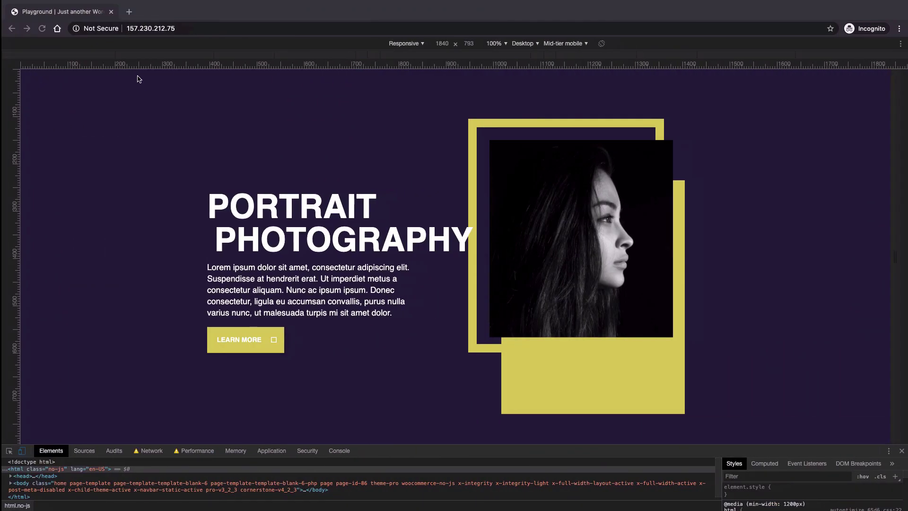
pyautogui.click(148, 28)
pyautogui.rightClick(149, 28)
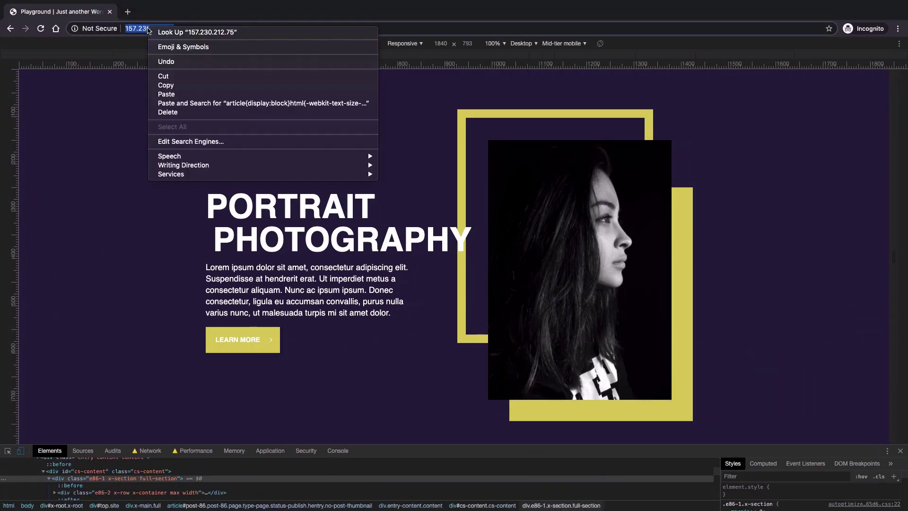
pyautogui.click(170, 86)
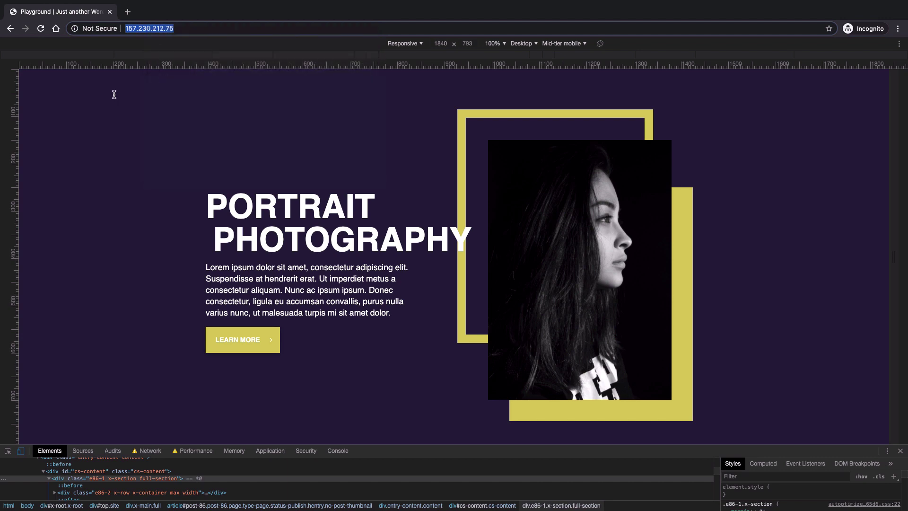
pyautogui.hotkey('ctrl', 'Left')
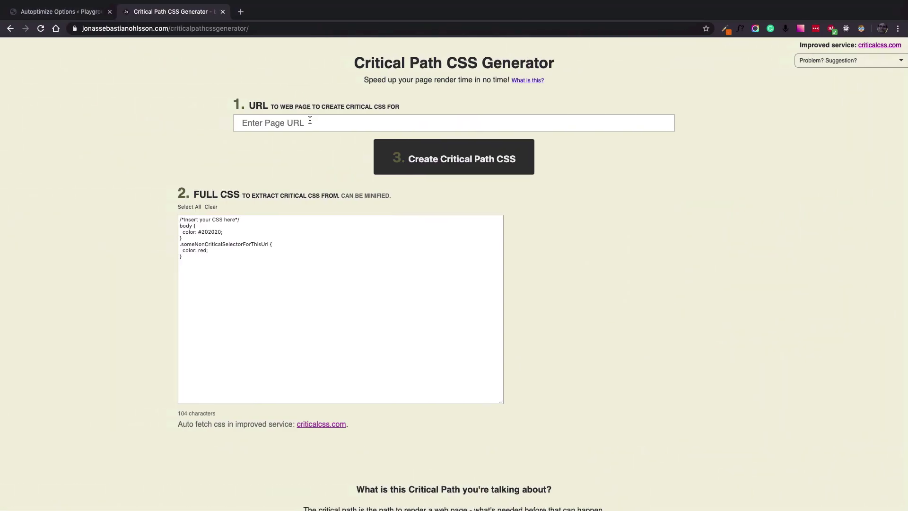
pyautogui.click(309, 122)
pyautogui.rightClick(310, 121)
pyautogui.click(328, 180)
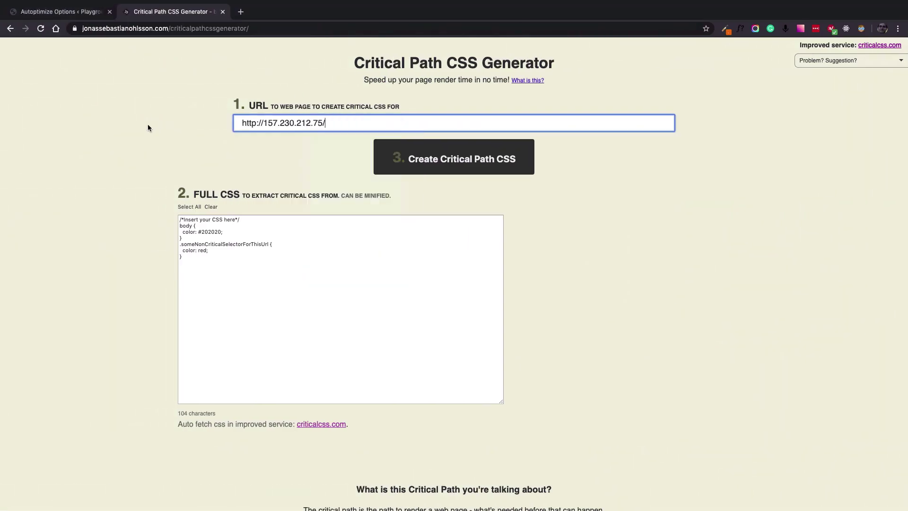
pyautogui.click(234, 287)
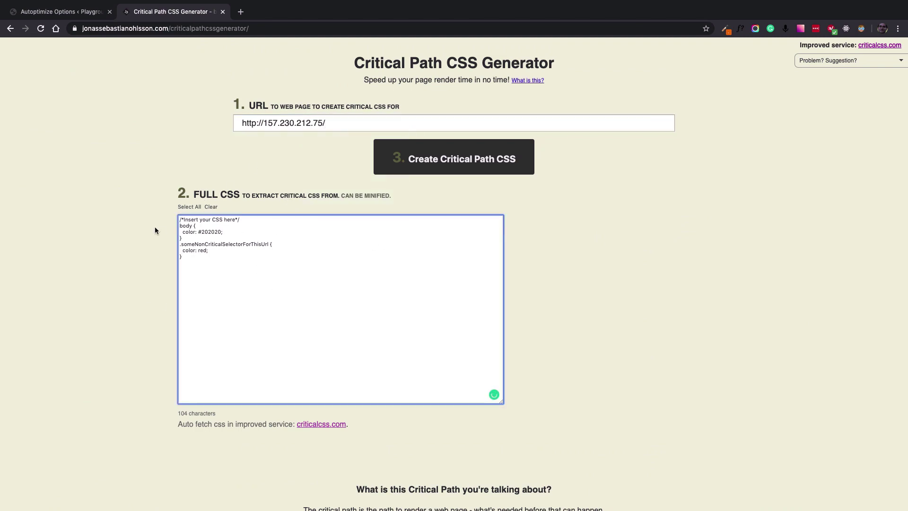
pyautogui.hotkey('ctrl', 'Right')
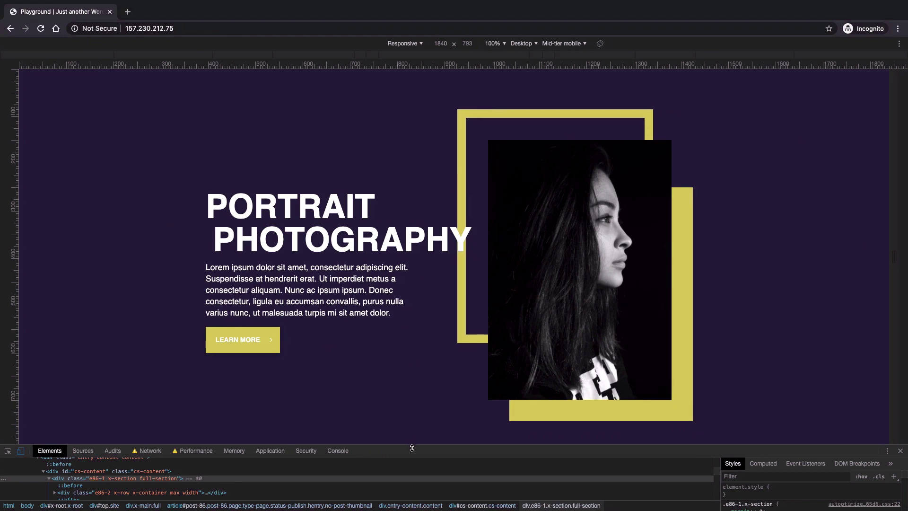
# In DevTools Sources, open cache/autoptimize/css/autoptimize_f5c8226ce4f1ccdc120789d9415565d6.css and select all its contents
pyautogui.moveTo(412, 448); pyautogui.dragTo(409, 231)
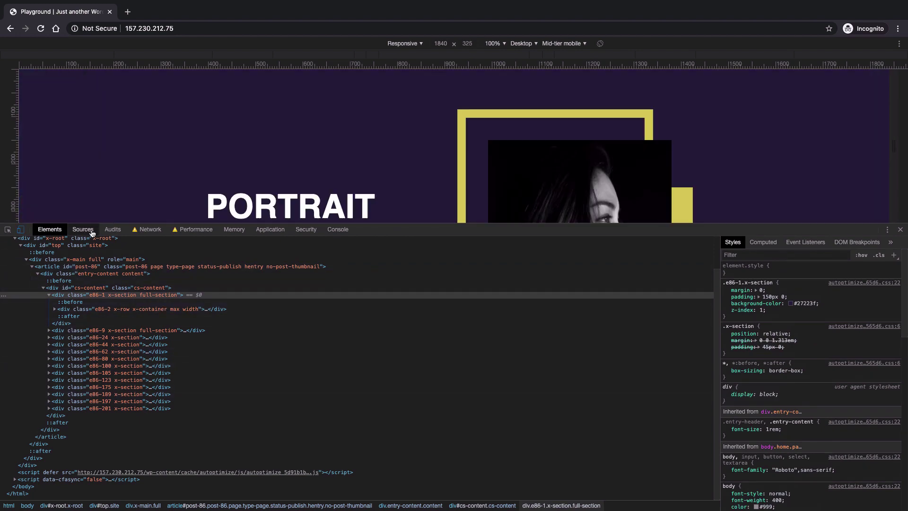
pyautogui.click(92, 232)
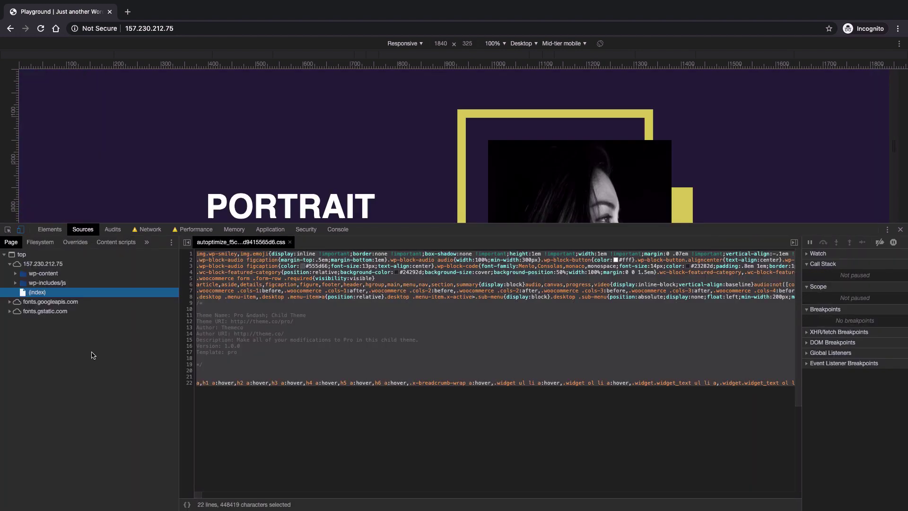
pyautogui.click(16, 274)
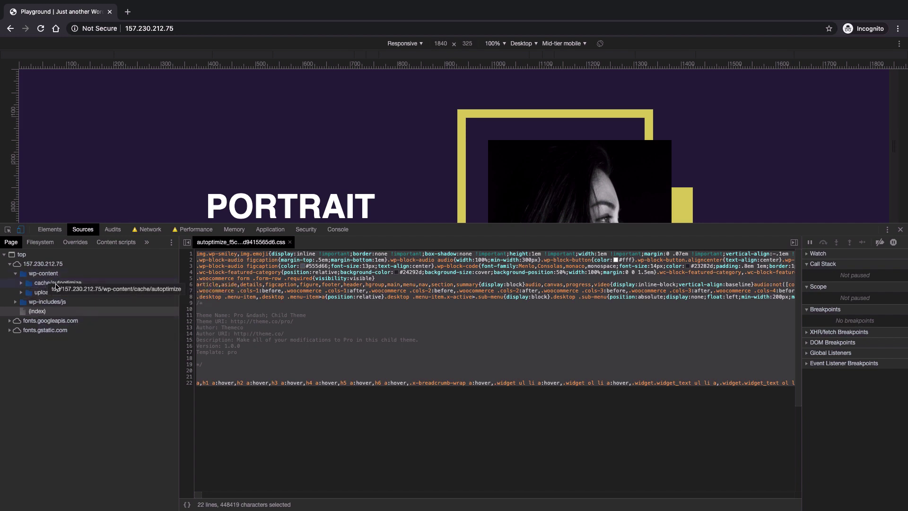
pyautogui.click(21, 283)
pyautogui.click(34, 293)
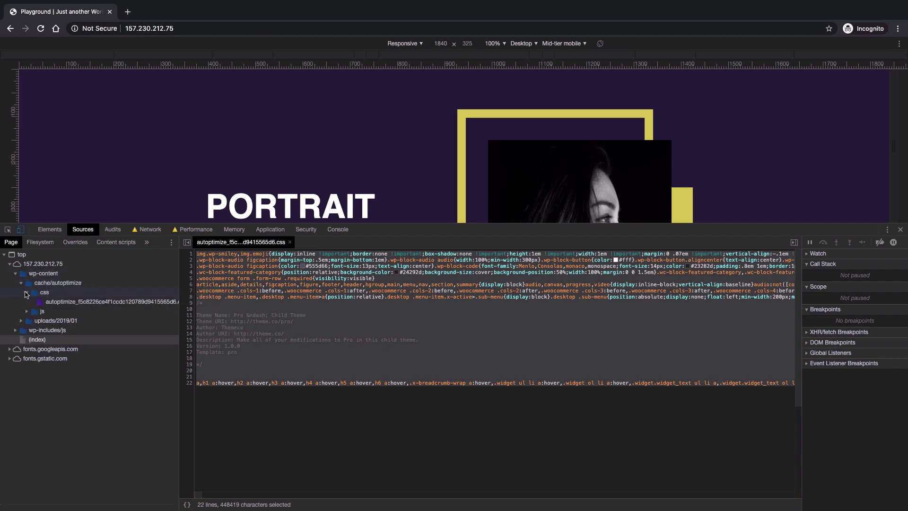
pyautogui.click(73, 305)
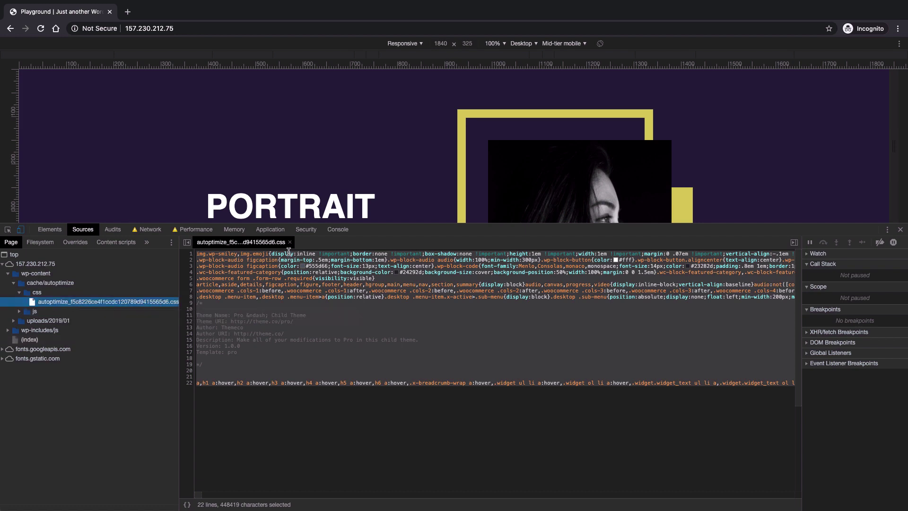
pyautogui.click(366, 321)
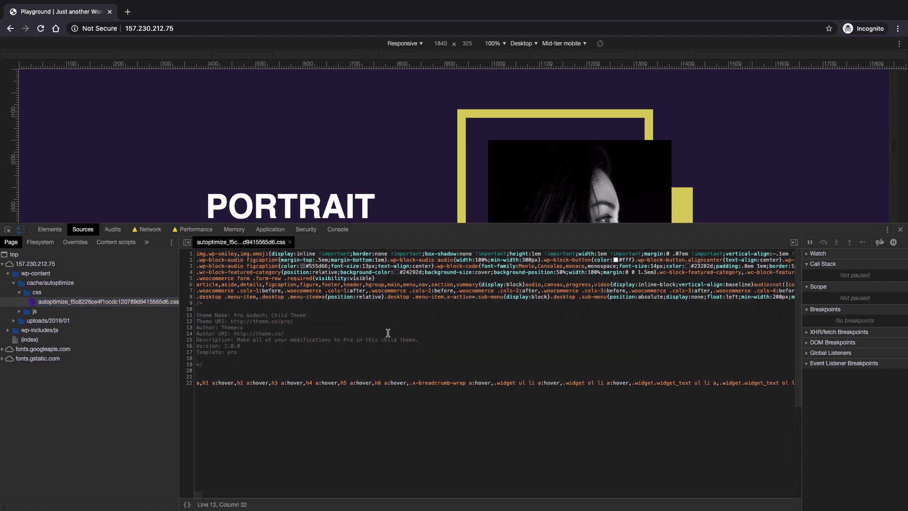
pyautogui.press('super+a')
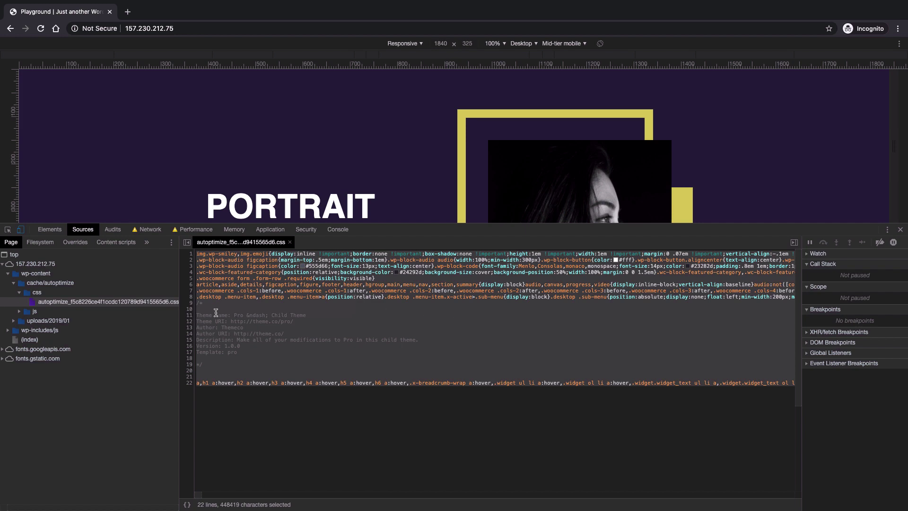
# Replace the sample Full CSS with the 448419-character site CSS and create critical path CSS
pyautogui.hotkey('ctrl', 'Left')
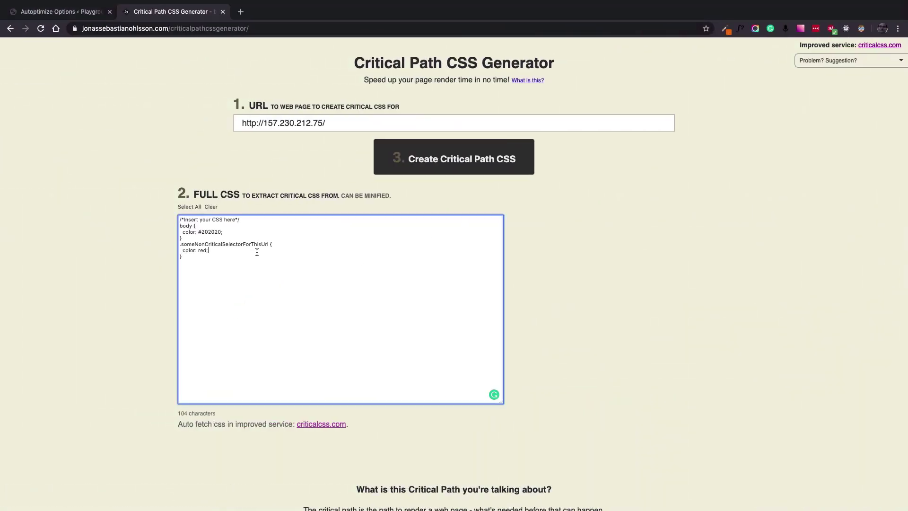
pyautogui.press('super+a')
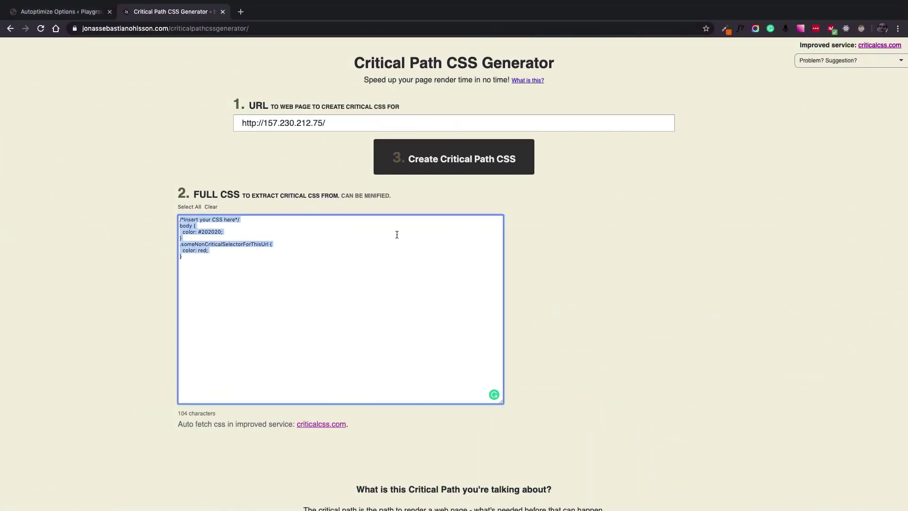
pyautogui.press('super+v')
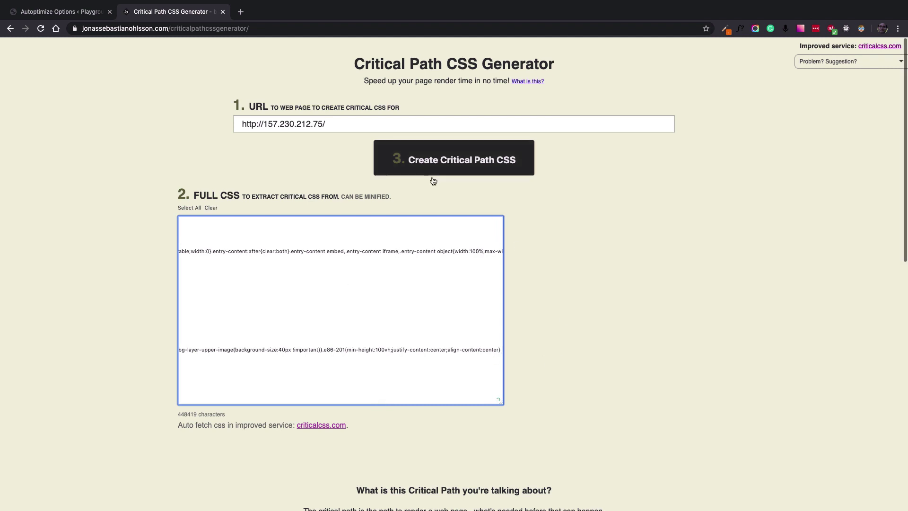
pyautogui.click(474, 165)
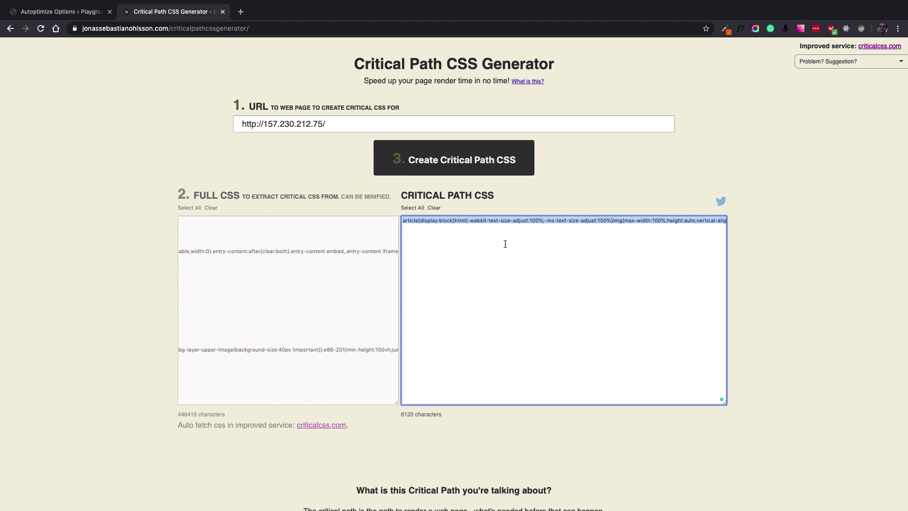
# Paste the generated critical CSS into the Inline and Defer CSS box and use Save Changes and Empty Cache
pyautogui.click(57, 12)
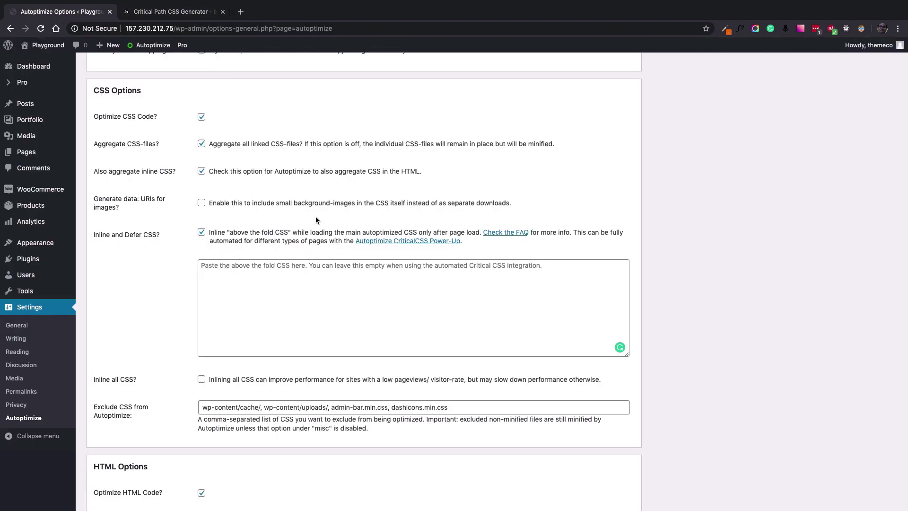
pyautogui.scroll(-1, 316, 217)
pyautogui.click(271, 305)
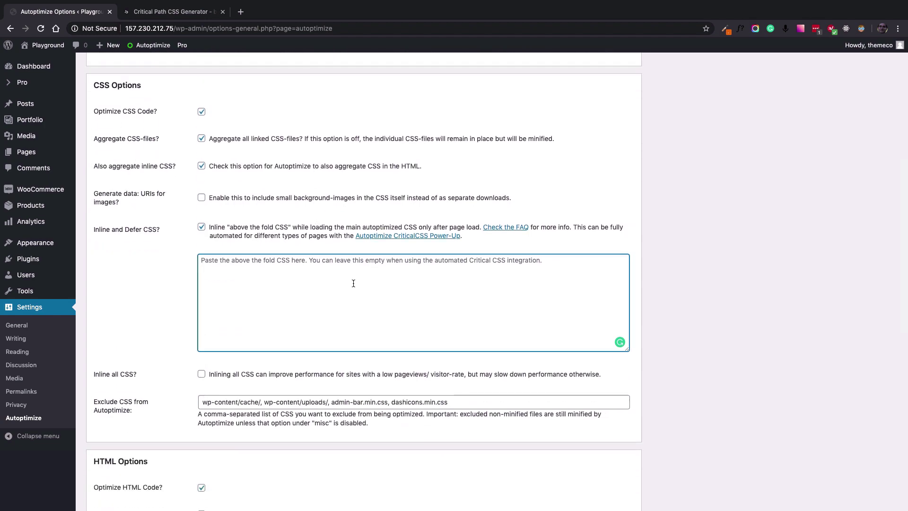
pyautogui.press('super+v')
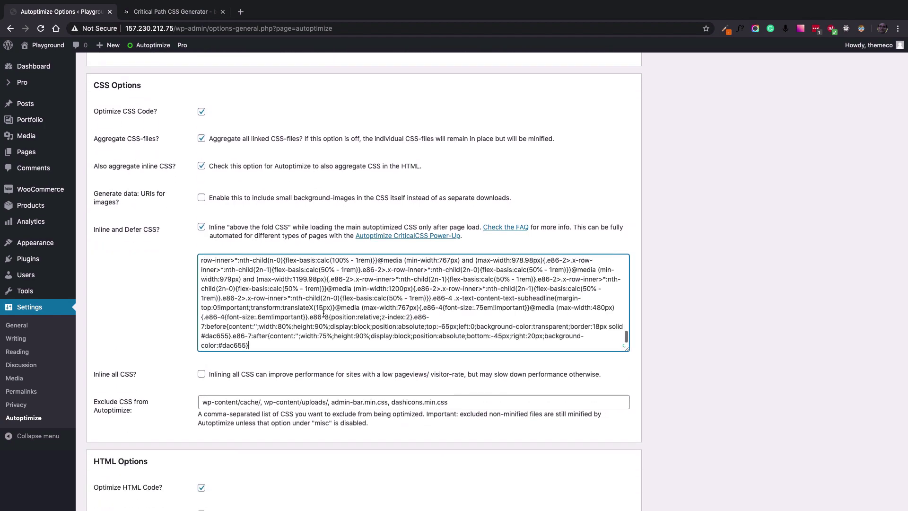
pyautogui.scroll(-10, 324, 312)
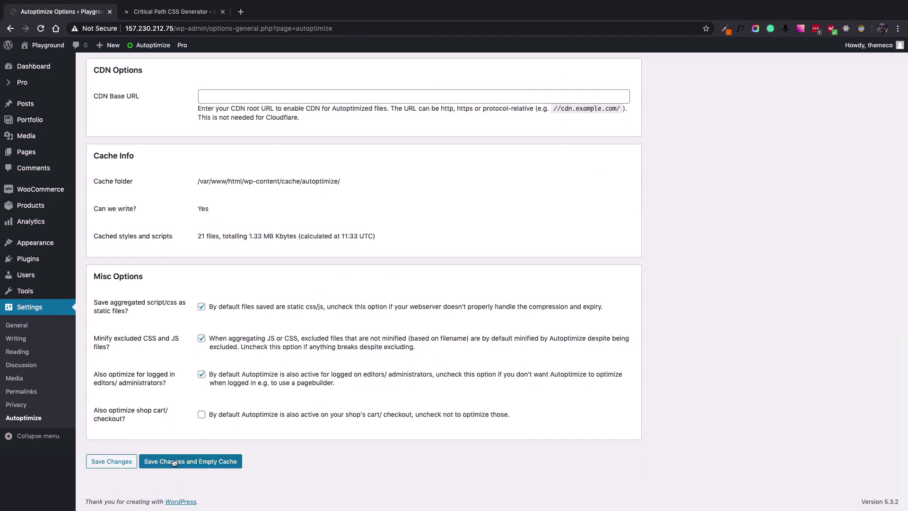
pyautogui.click(174, 463)
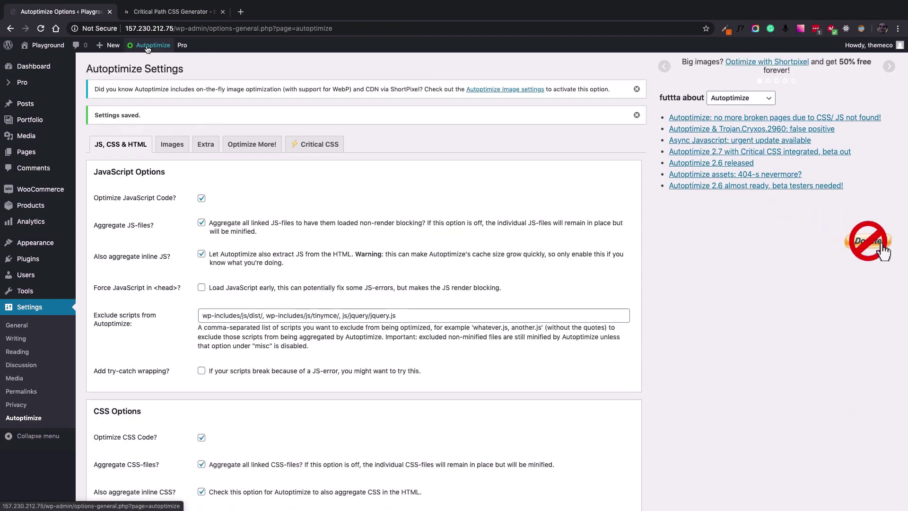
# Delete the Autoptimize cache and enlarge the DevTools page preview area
pyautogui.moveTo(148, 49)
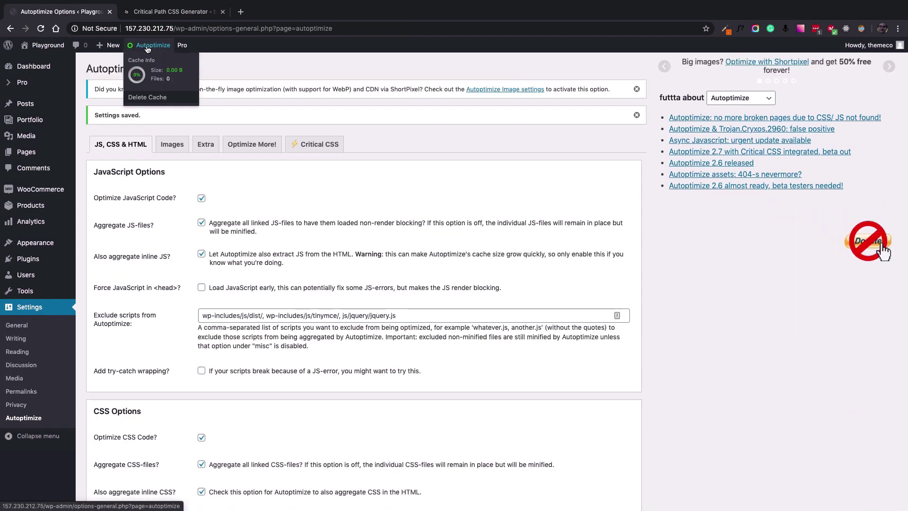
pyautogui.click(148, 97)
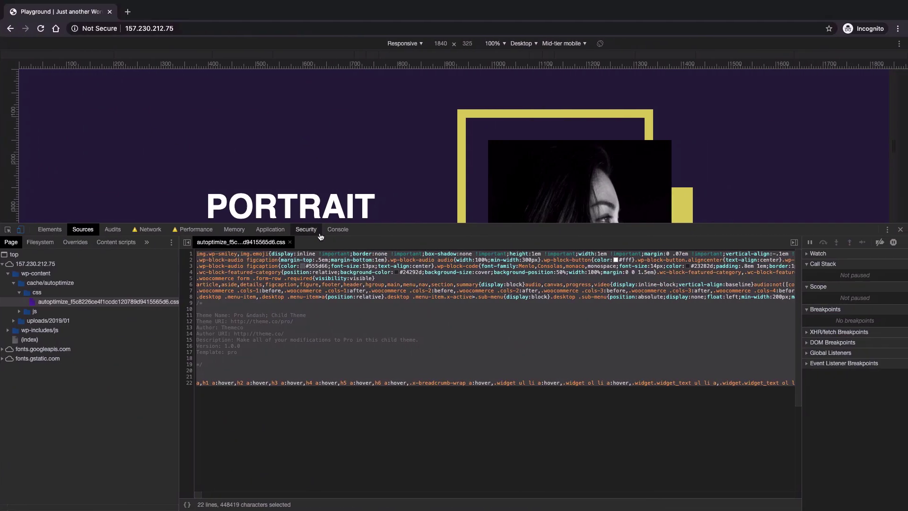
pyautogui.moveTo(392, 224); pyautogui.dragTo(410, 449)
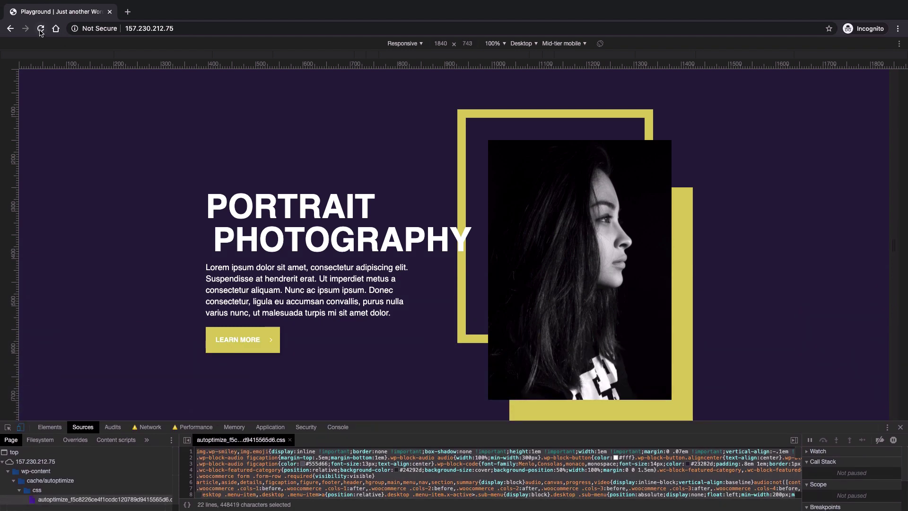
# Hard-reload the portrait homepage twice with Empty Cache and Hard Reload
pyautogui.rightClick(41, 30)
pyautogui.click(84, 72)
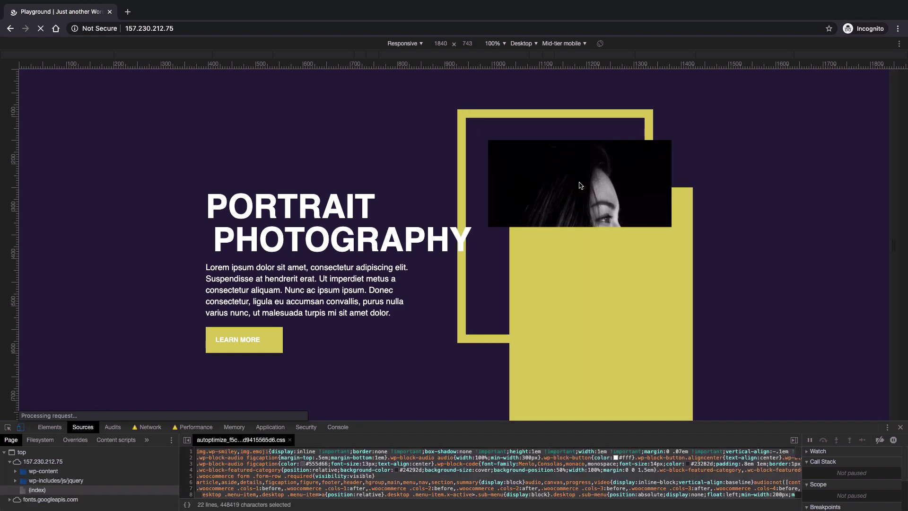
pyautogui.rightClick(41, 31)
pyautogui.click(71, 69)
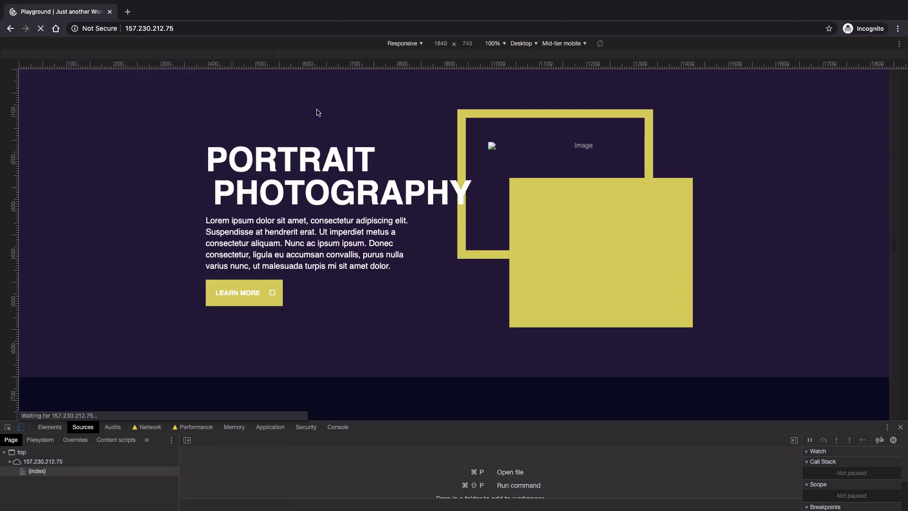